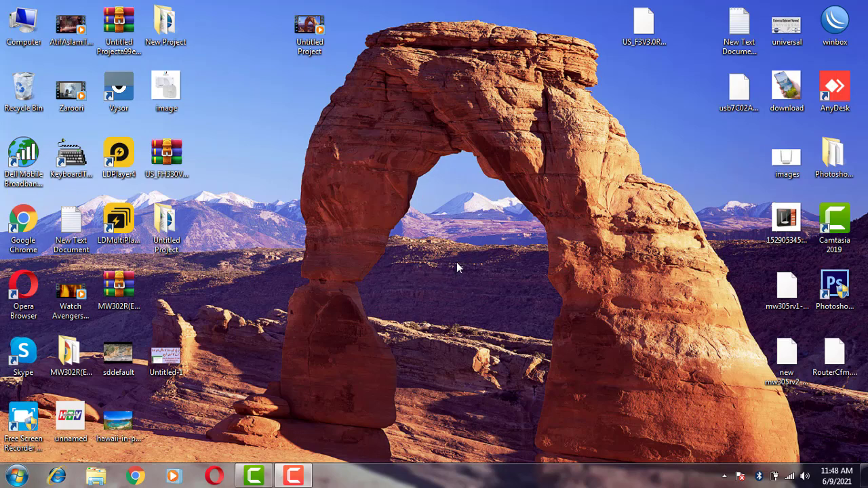
# - Refresh the Windows 7 desktop three times from its right-click menu
pyautogui.rightClick(457, 267)
pyautogui.click(494, 299)
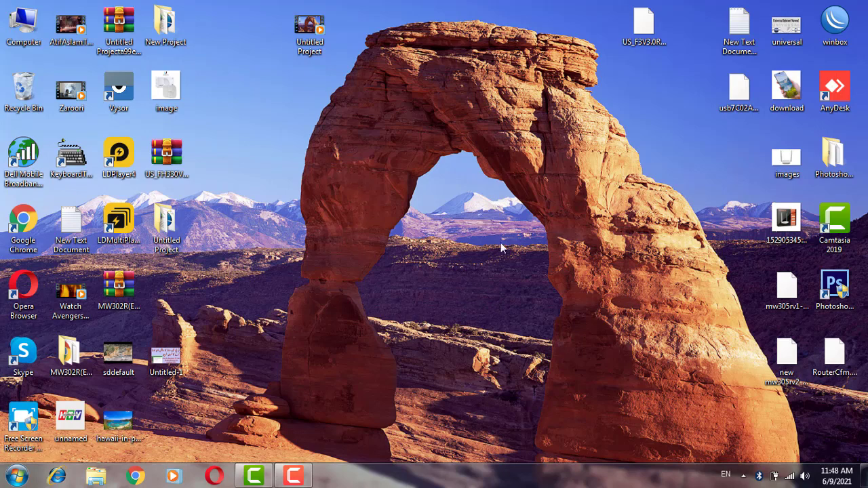
pyautogui.rightClick(481, 221)
pyautogui.click(512, 259)
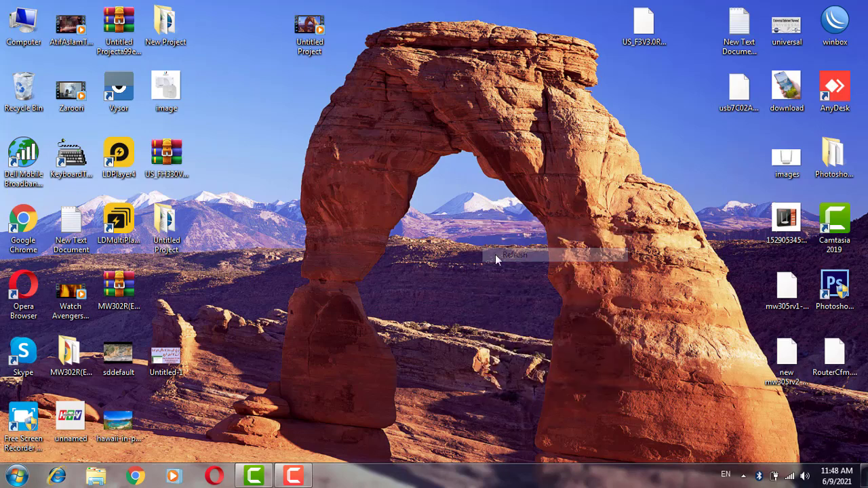
pyautogui.rightClick(461, 245)
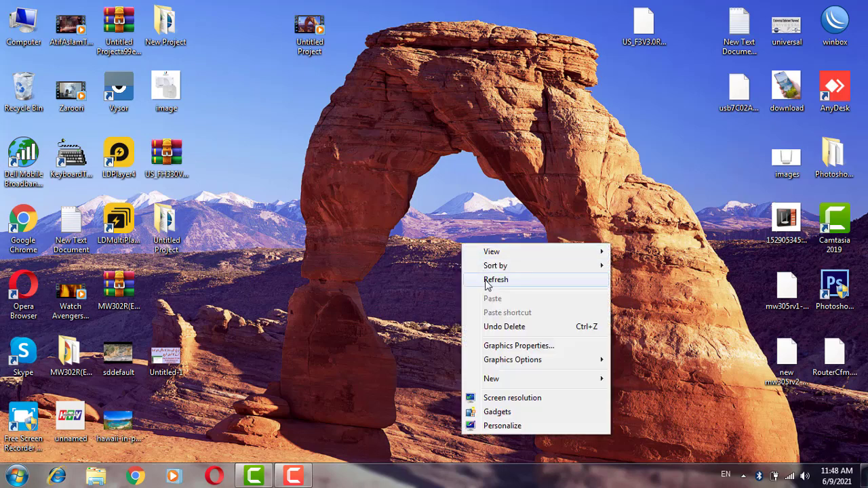
pyautogui.click(486, 281)
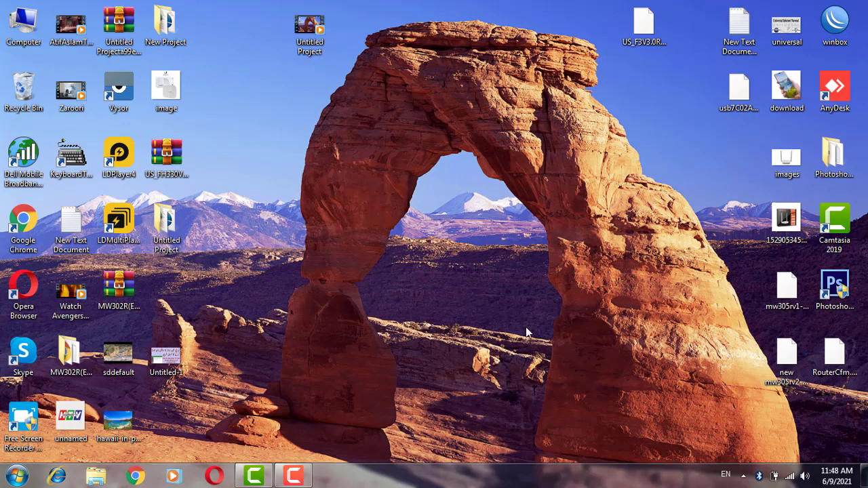
# - Connect to the TP-LINK_EF0A Wi-Fi network by entering its network security key
pyautogui.click(791, 476)
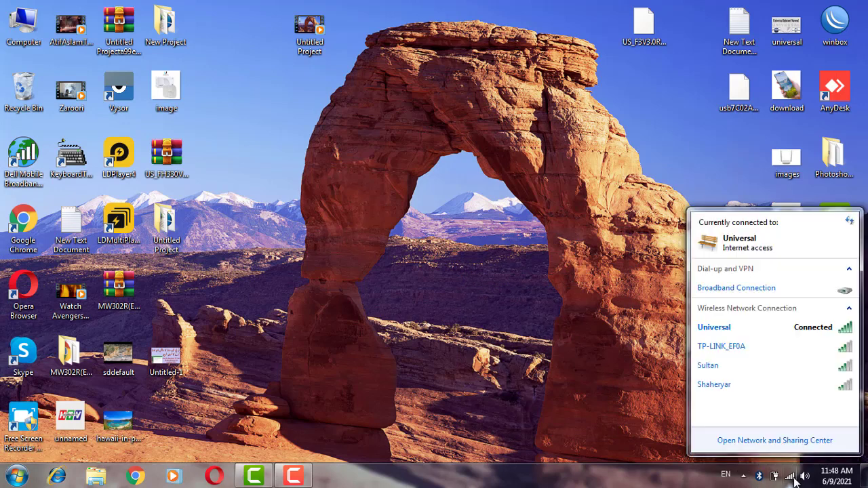
pyautogui.click(777, 349)
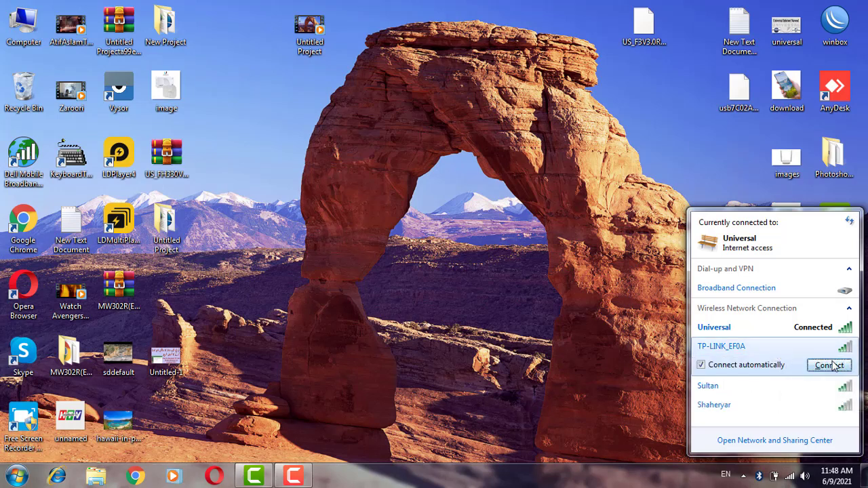
pyautogui.click(829, 364)
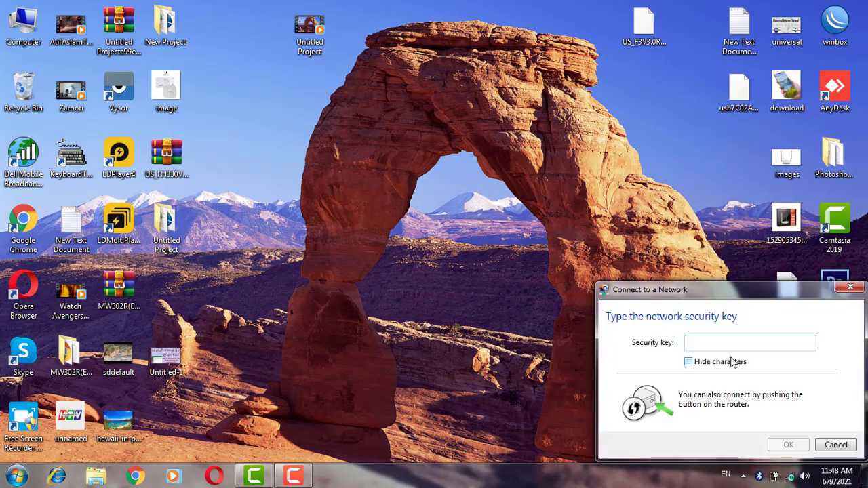
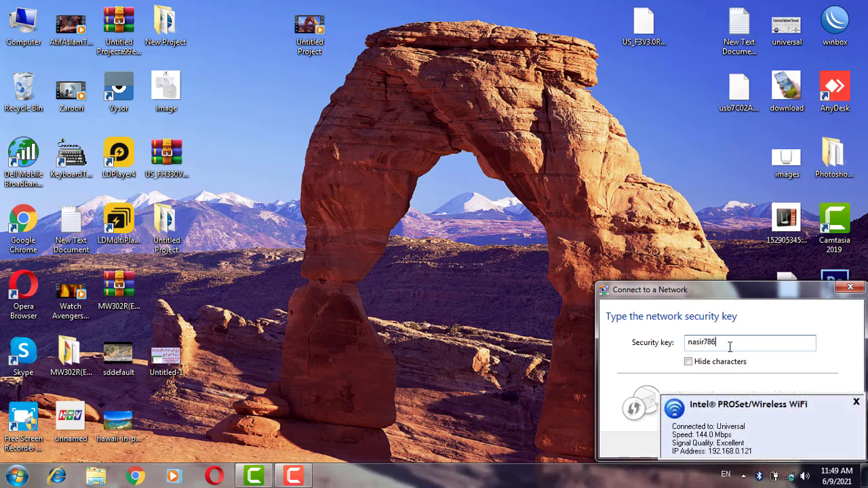
pyautogui.press('Return')
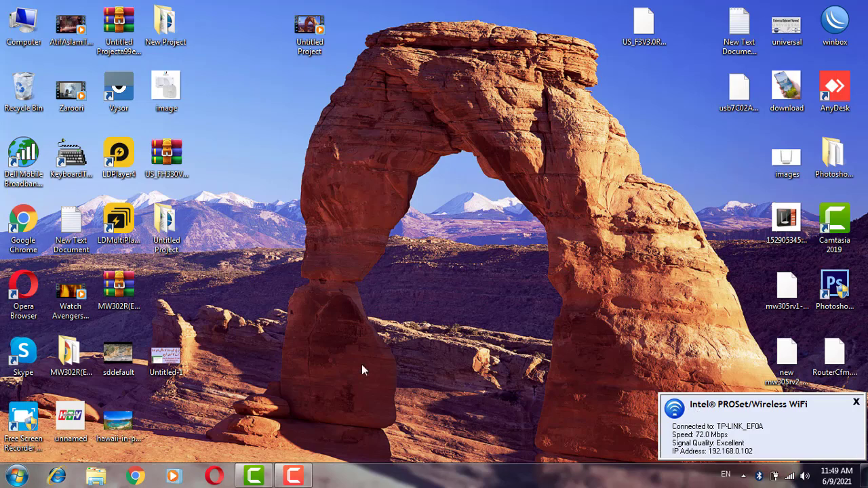
# - Launch Chrome and go to the router address 192.168.0.1
pyautogui.click(136, 477)
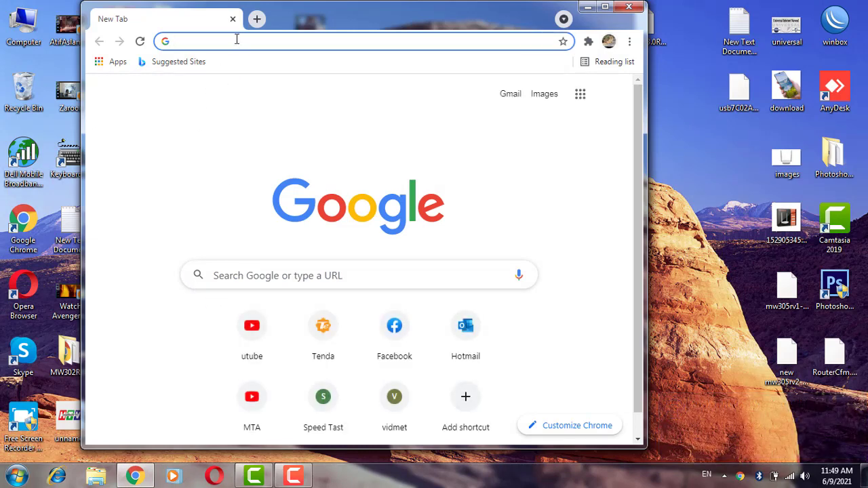
pyautogui.write('192')
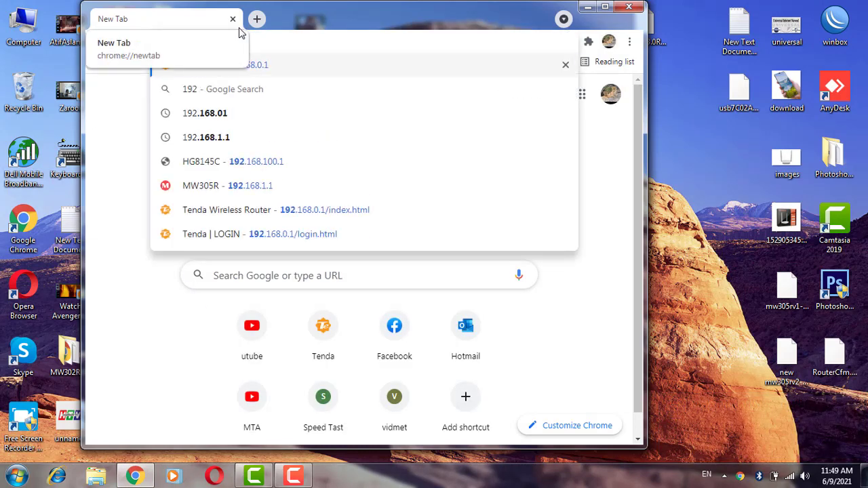
pyautogui.write('.16')
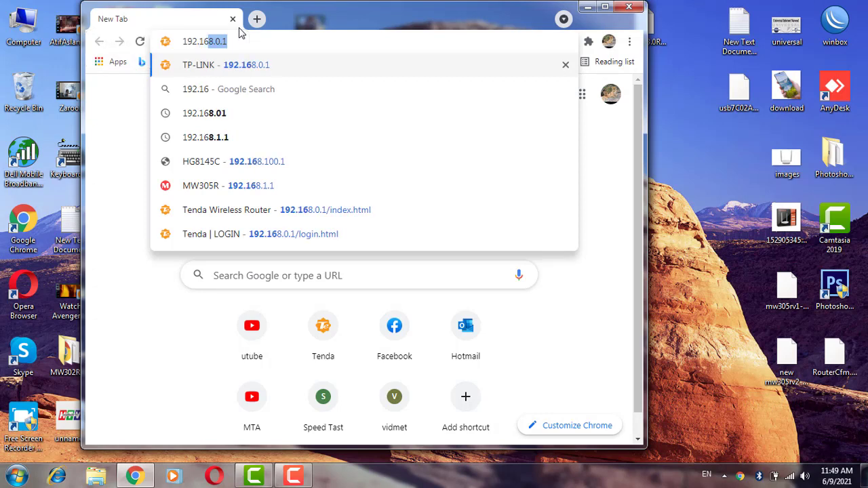
pyautogui.write('8.')
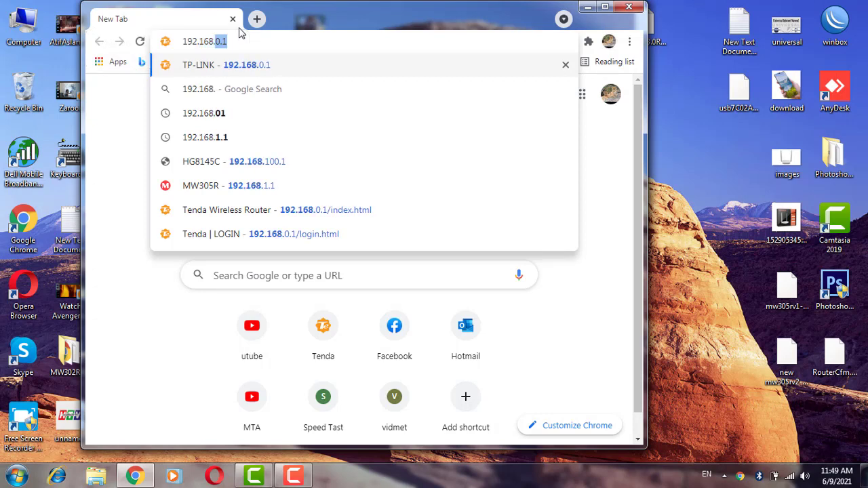
pyautogui.write('0.1')
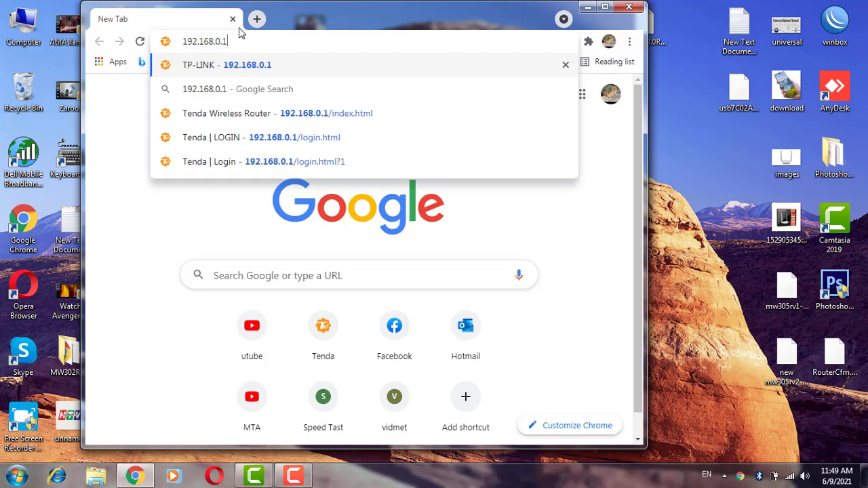
pyautogui.press('Return')
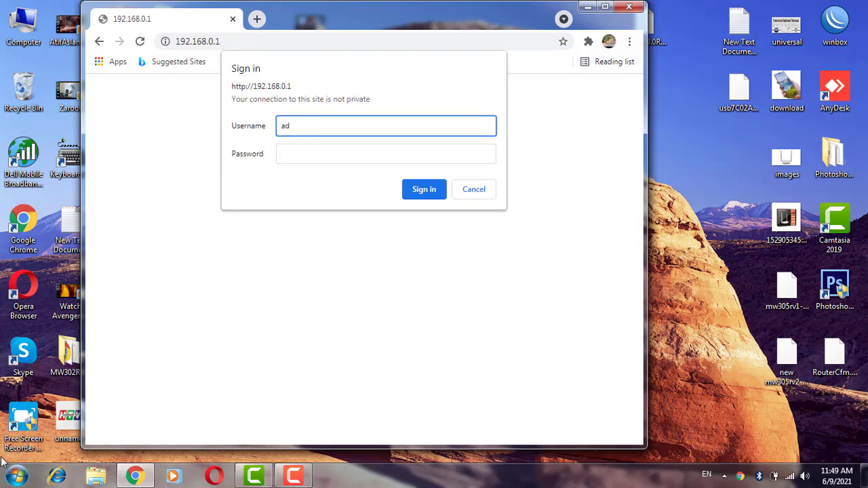
# - Sign in to the TL-WR720N admin with the router username and password
pyautogui.write('admin')
pyautogui.click(292, 157)
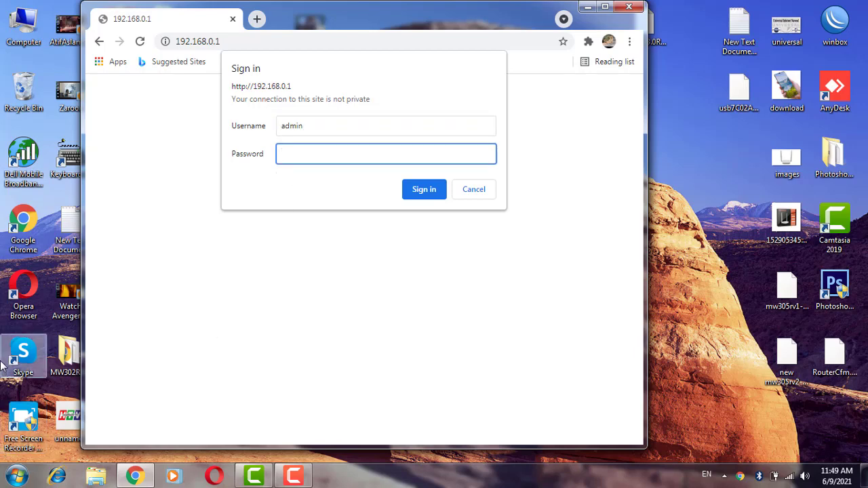
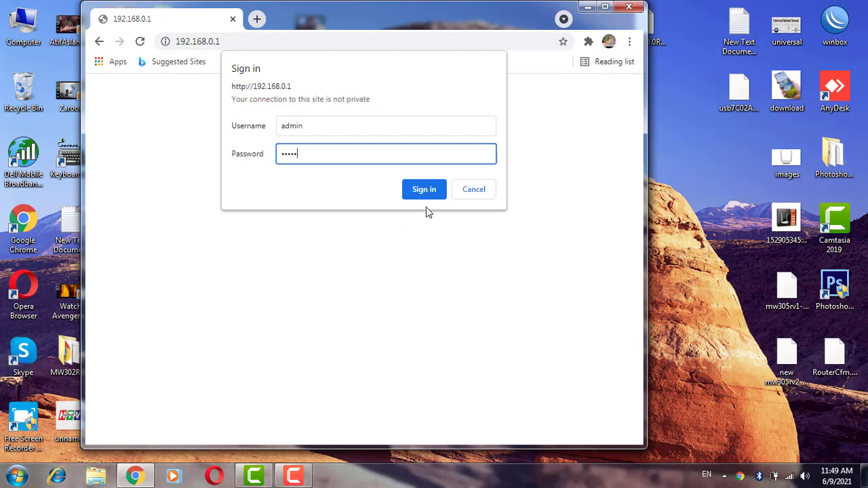
pyautogui.click(438, 189)
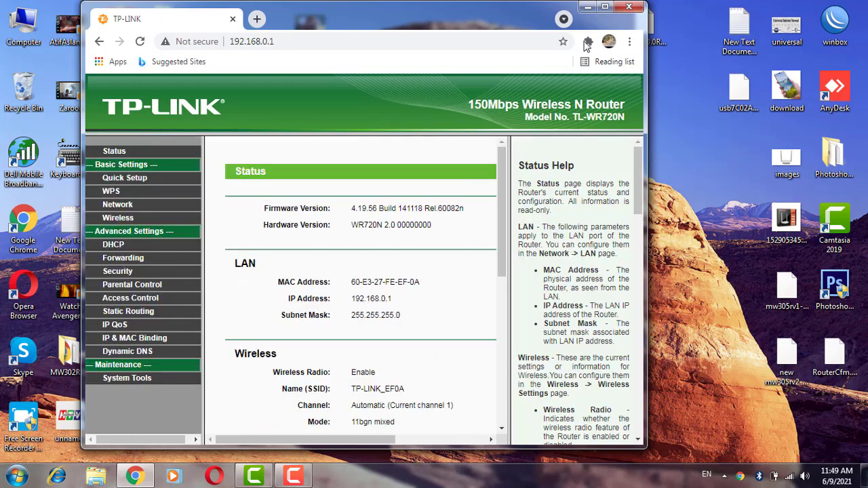
# - Maximize Chrome and open System Tools, landing on its Time Settings page
pyautogui.click(605, 6)
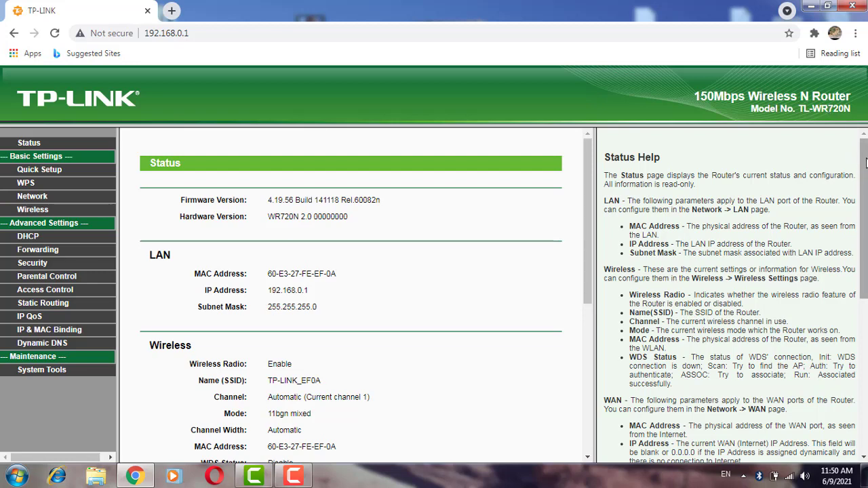
pyautogui.moveTo(866, 162); pyautogui.dragTo(866, 181)
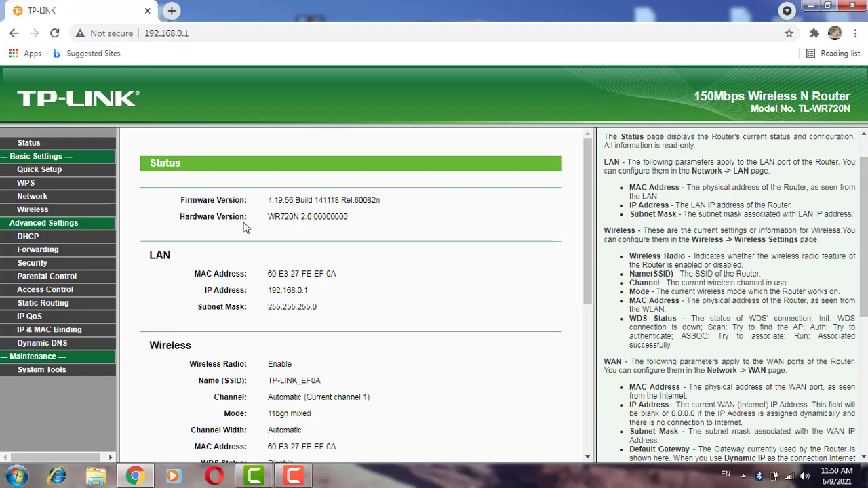
pyautogui.click(33, 373)
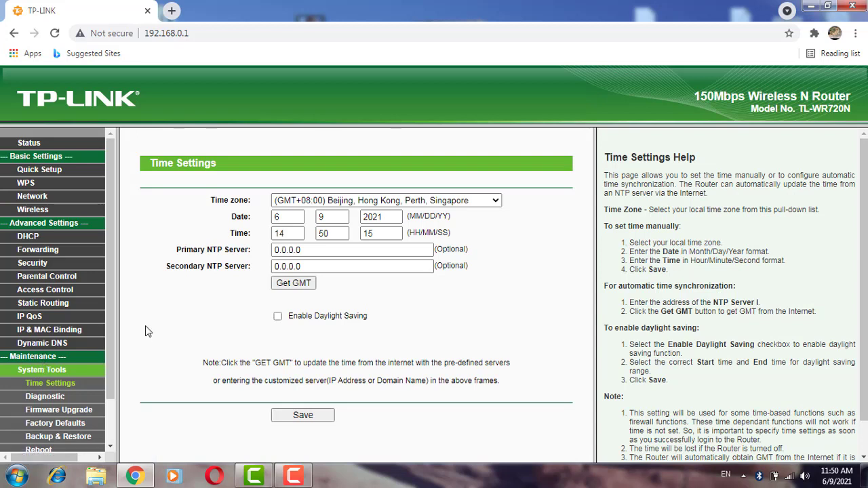
# - Open the Firmware Upgrade page, then restore, move and re-maximize the Chrome window
pyautogui.click(56, 411)
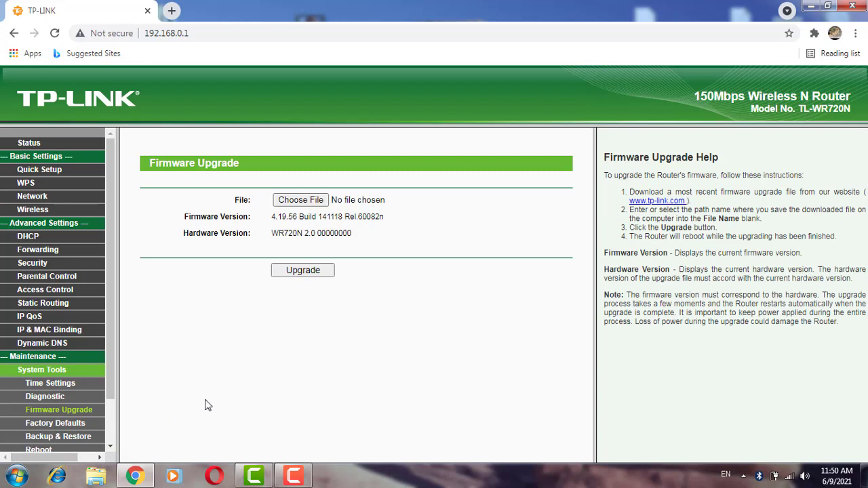
pyautogui.click(828, 5)
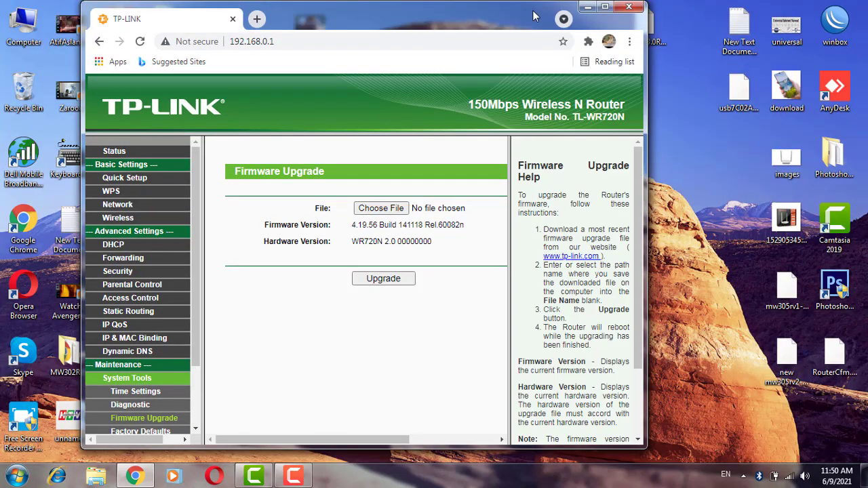
pyautogui.moveTo(520, 7); pyautogui.dragTo(449, 31)
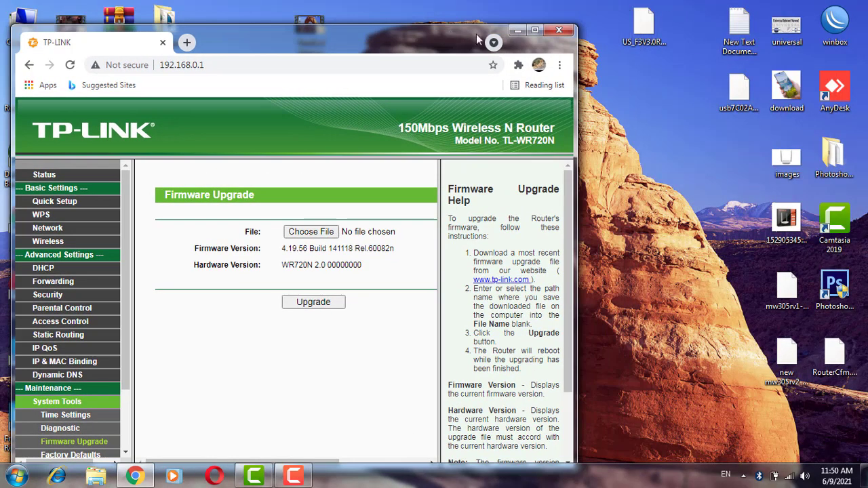
pyautogui.click(535, 30)
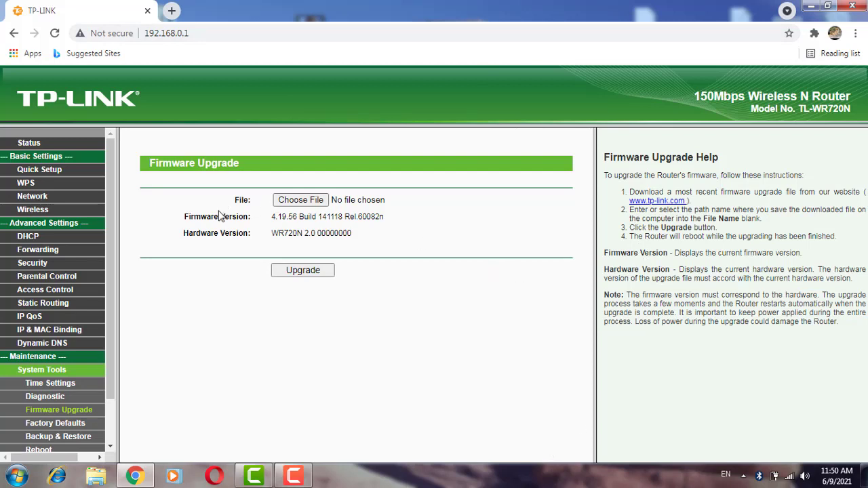
# - Choose US_F3V3.0RTL_V12.01.01.48_multi_TDE01.bin from the Desktop as the upgrade file
pyautogui.click(301, 201)
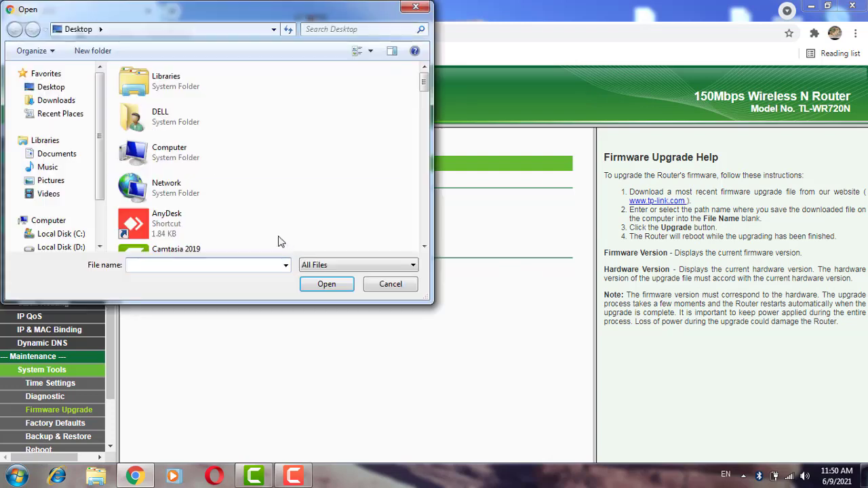
pyautogui.click(65, 87)
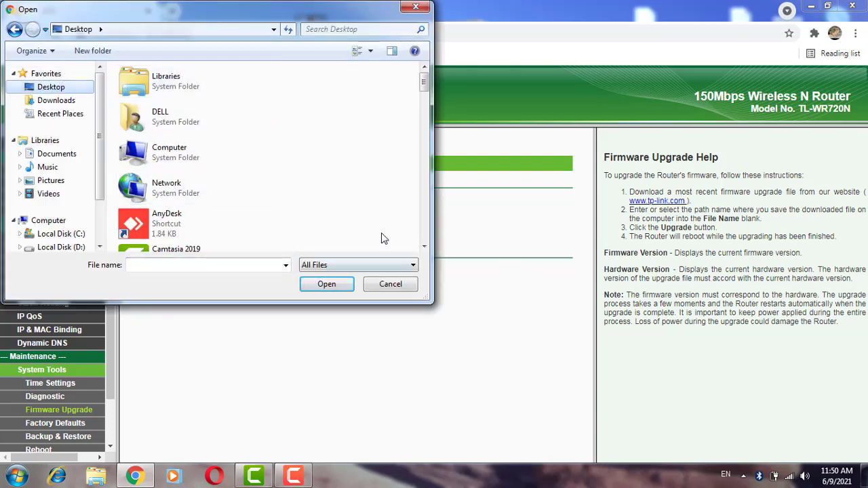
pyautogui.moveTo(423, 87); pyautogui.dragTo(424, 178)
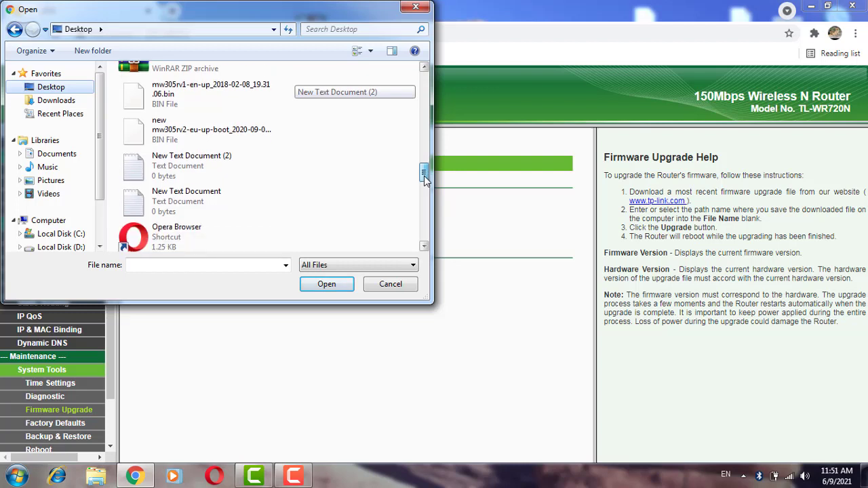
pyautogui.click(830, 17)
pyautogui.click(828, 8)
pyautogui.moveTo(425, 178); pyautogui.dragTo(429, 221)
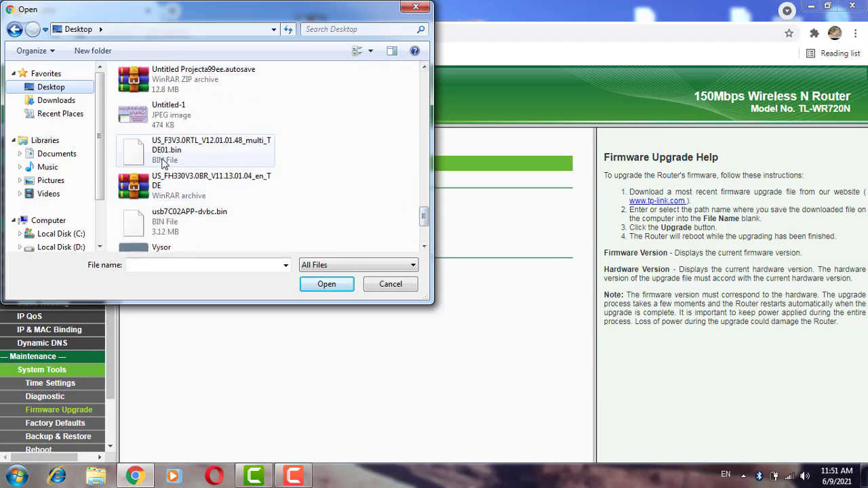
pyautogui.click(182, 148)
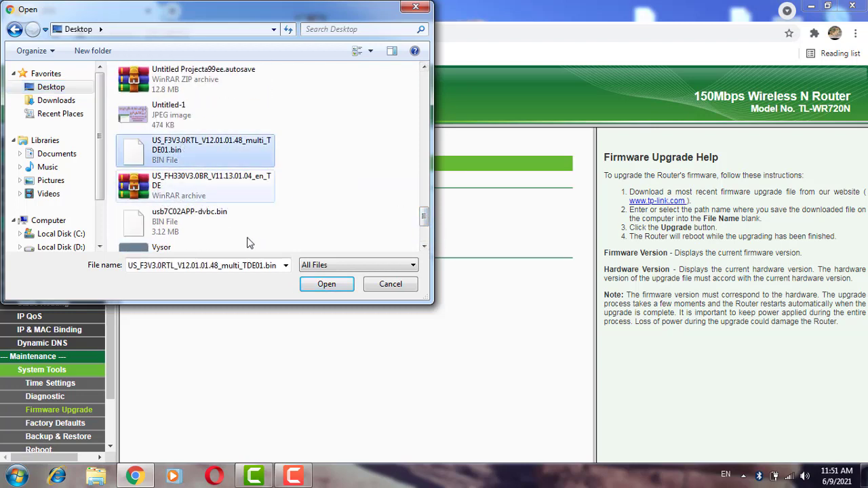
pyautogui.click(318, 286)
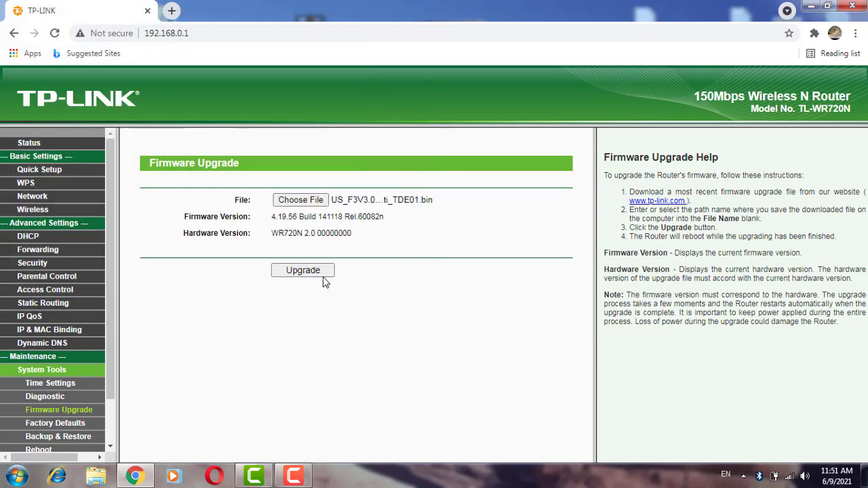